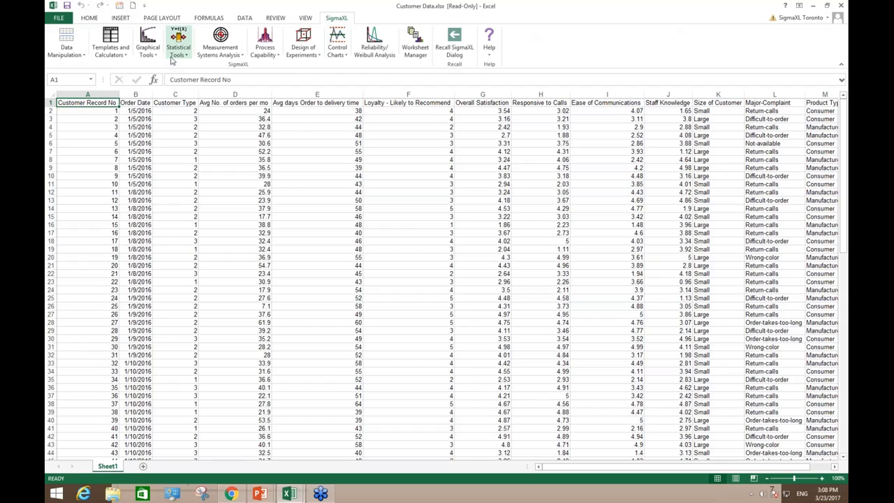
- Start a One-Way ANOVA & Means Matrix on the entire customer data table, using its data labels
click(174, 51)
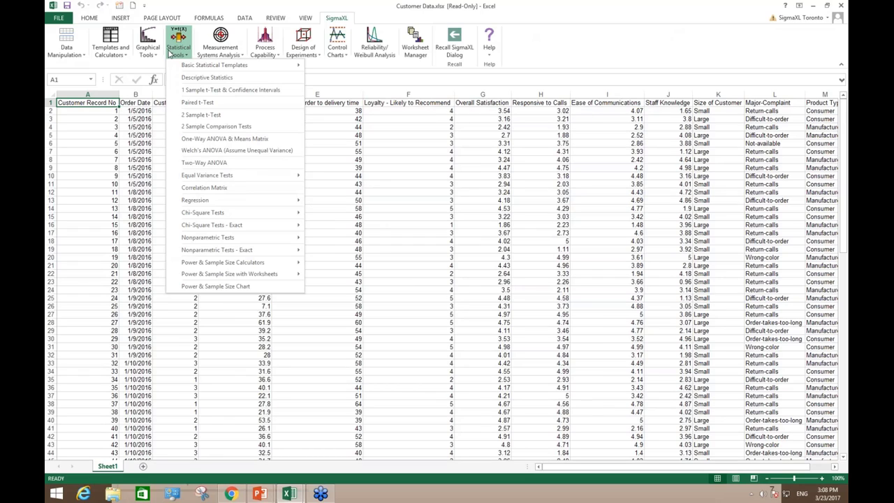
click(201, 139)
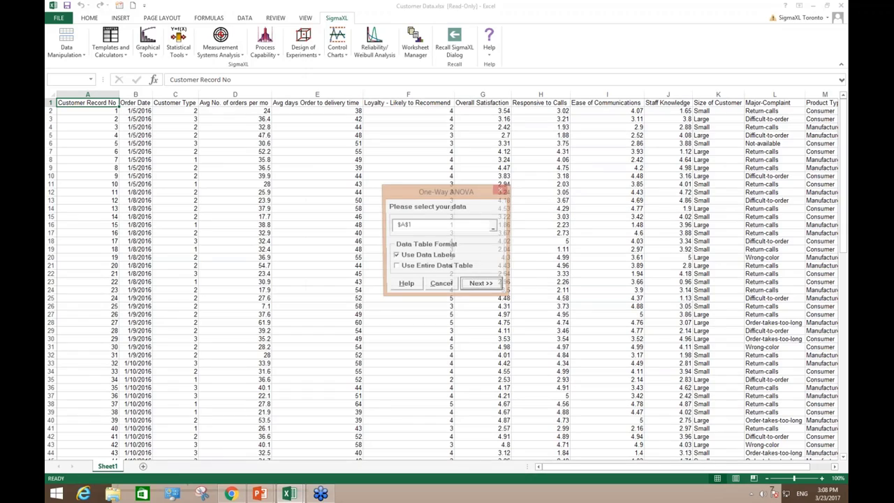
click(405, 269)
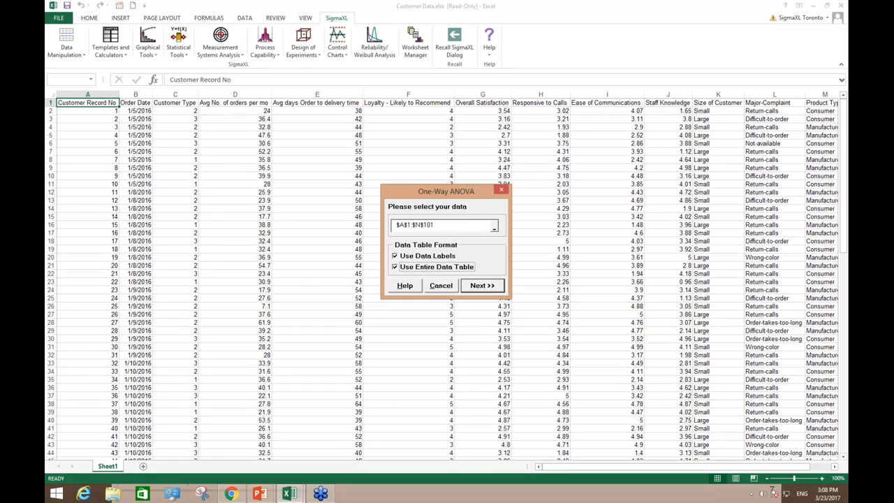
click(487, 288)
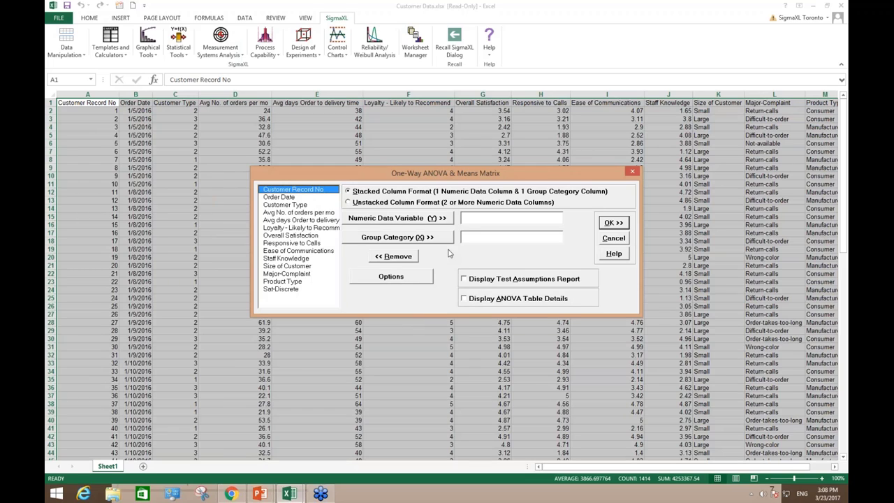
- Show the additional ANOVA options and assign Overall Satisfaction as the numeric data variable (Y) and Customer Type as the group category (X)
click(400, 280)
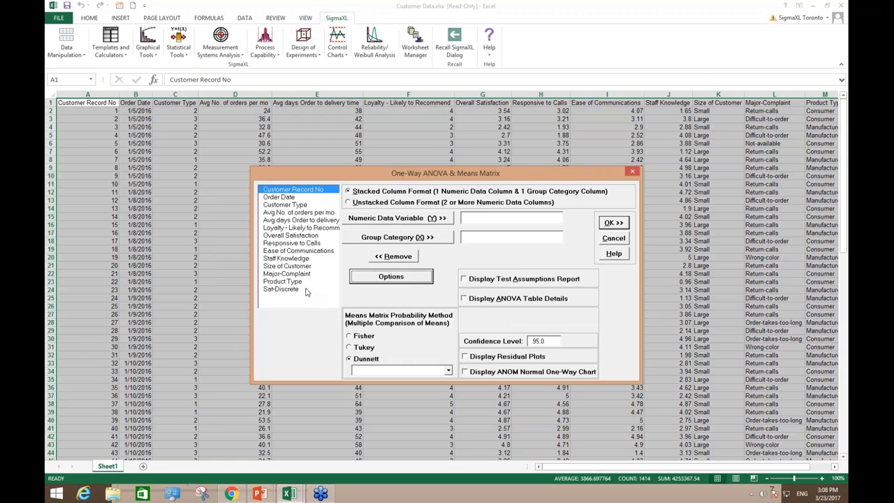
click(274, 239)
click(362, 222)
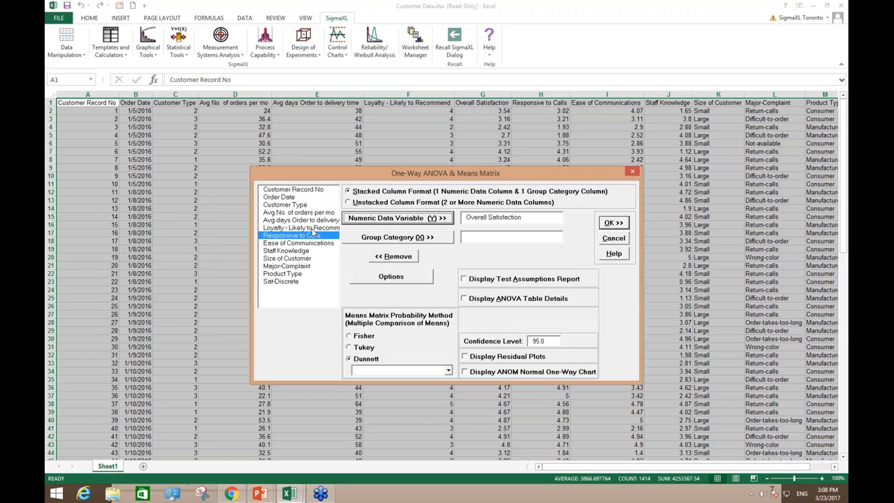
click(296, 204)
click(381, 237)
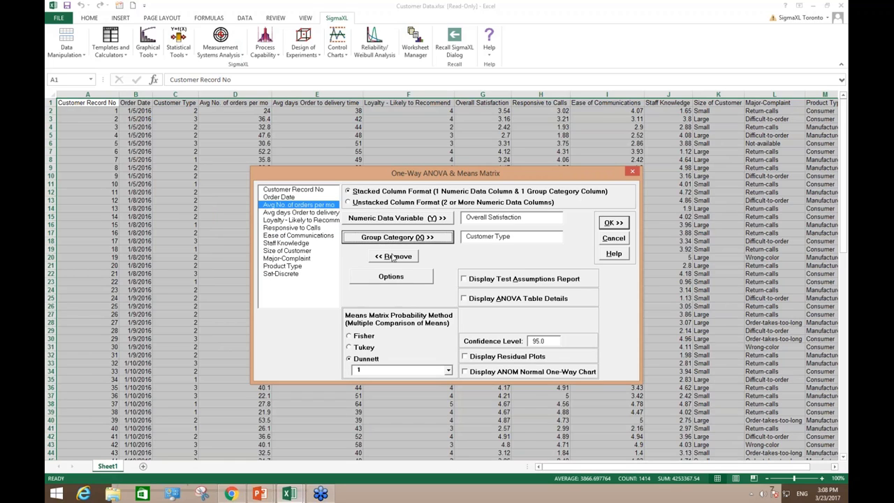
- Run the ANOVA with the Fisher probability method, displaying residual plots and the ANOM normal one-way chart
click(362, 337)
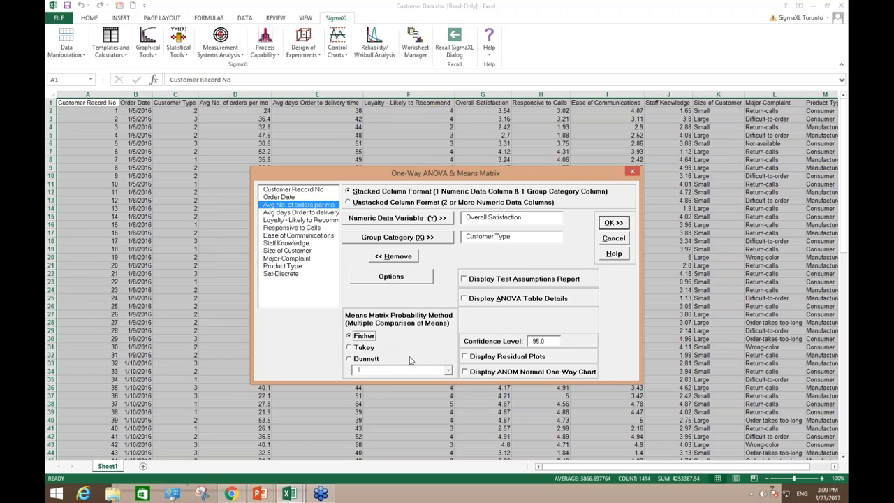
click(468, 362)
click(465, 373)
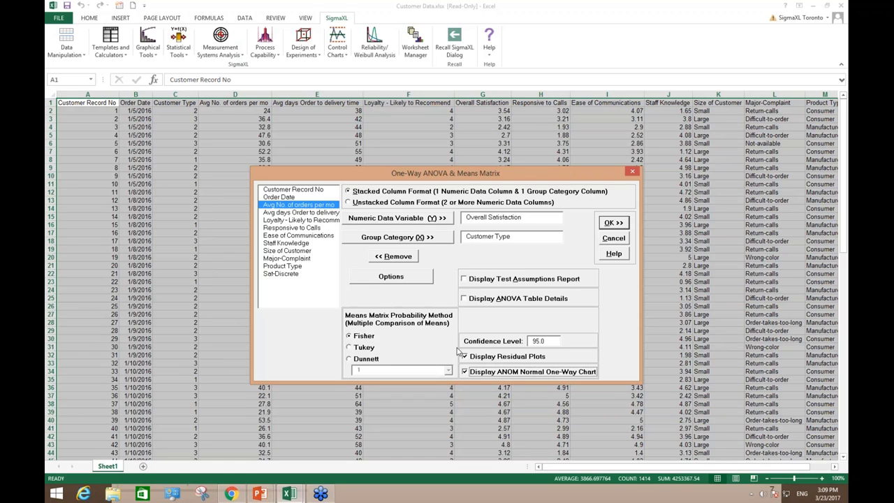
click(620, 224)
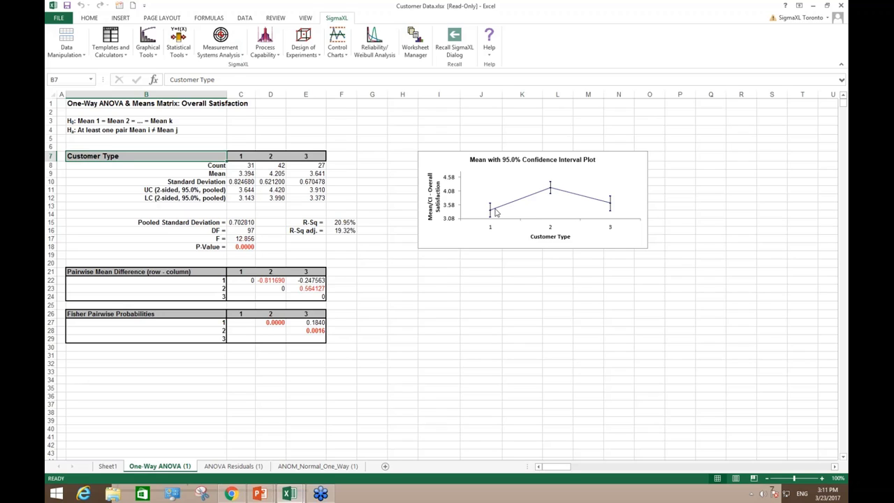
- Recall the last ANOVA setup and rerun it with the Tukey method, without residual plots or the ANOM chart
mouse_move(495, 212)
mouse_move(573, 205)
click(455, 53)
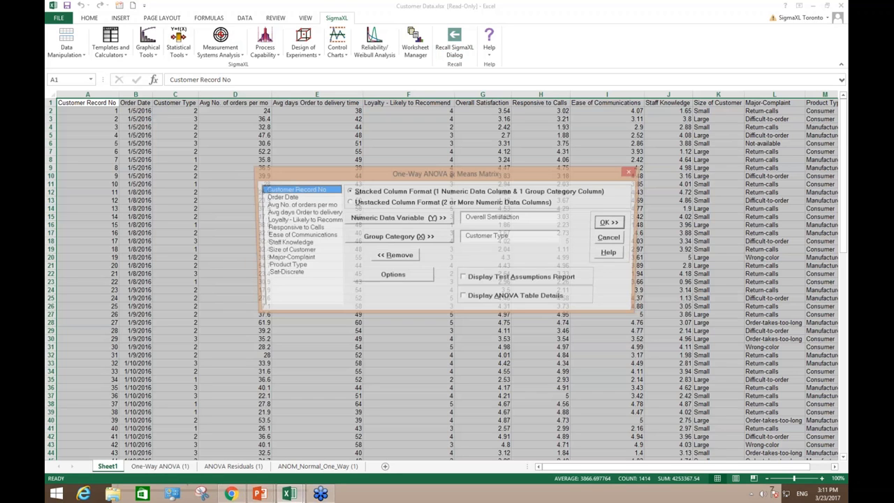
click(412, 279)
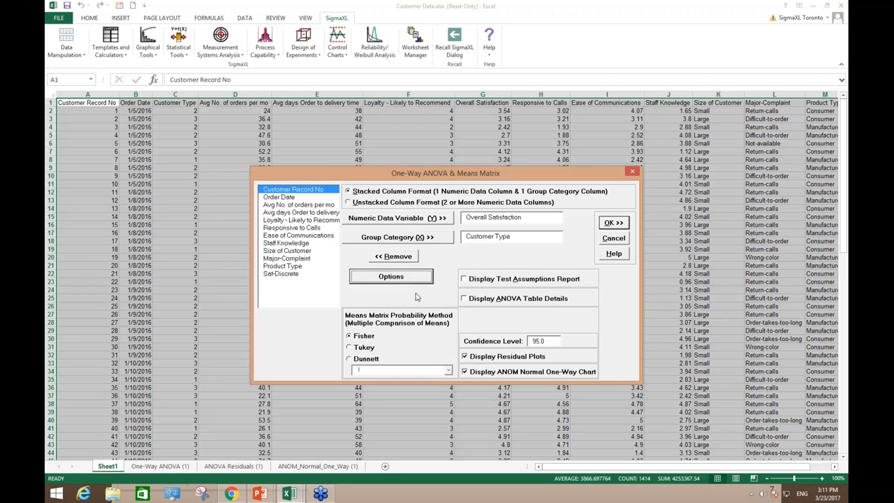
click(349, 347)
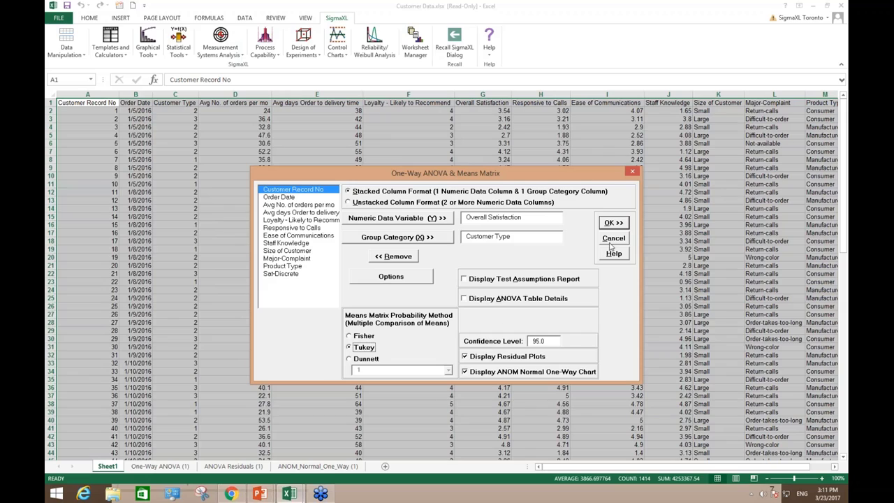
click(465, 357)
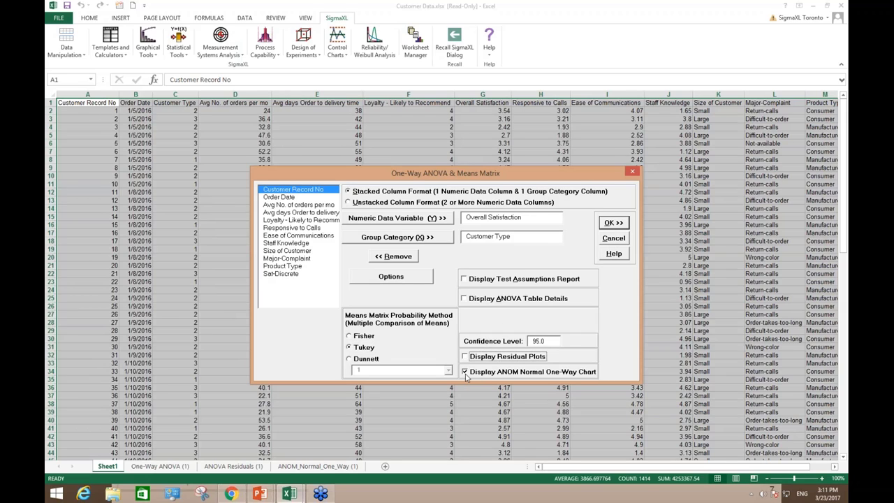
click(466, 372)
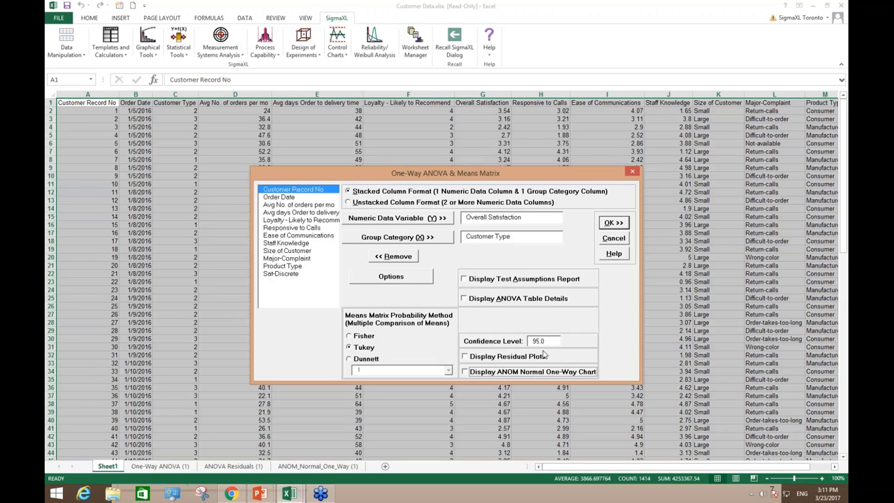
click(613, 224)
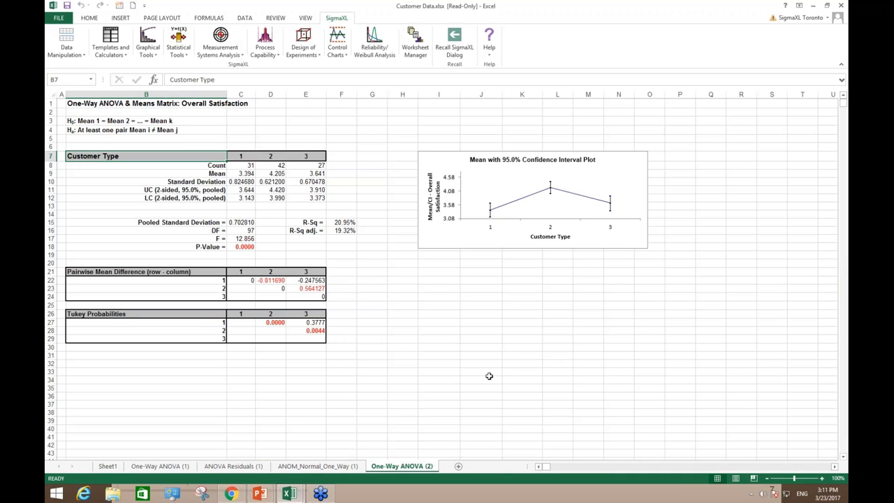
- Compare the customer type 2 versus 3 probability in the Tukey results with the one in the Fisher results
click(313, 331)
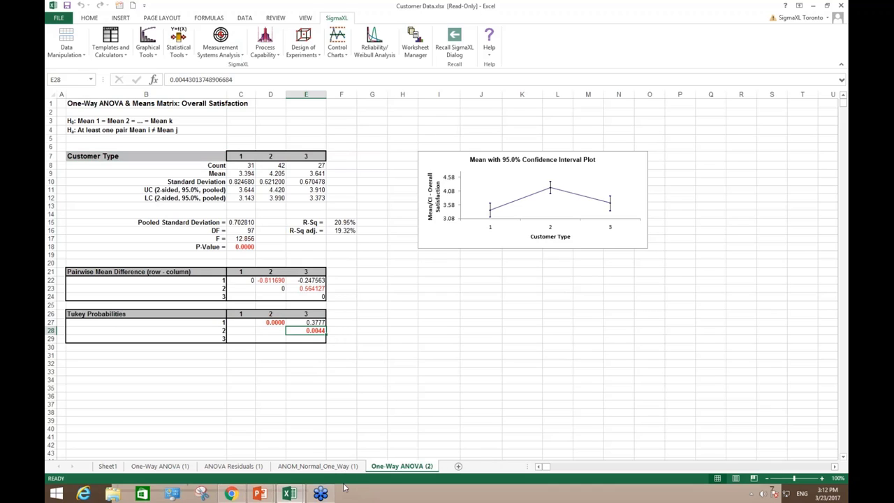
click(160, 466)
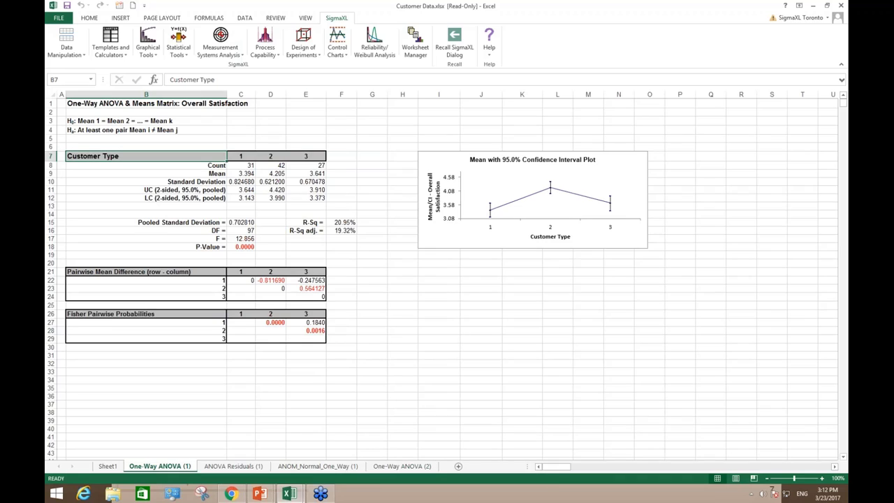
click(307, 331)
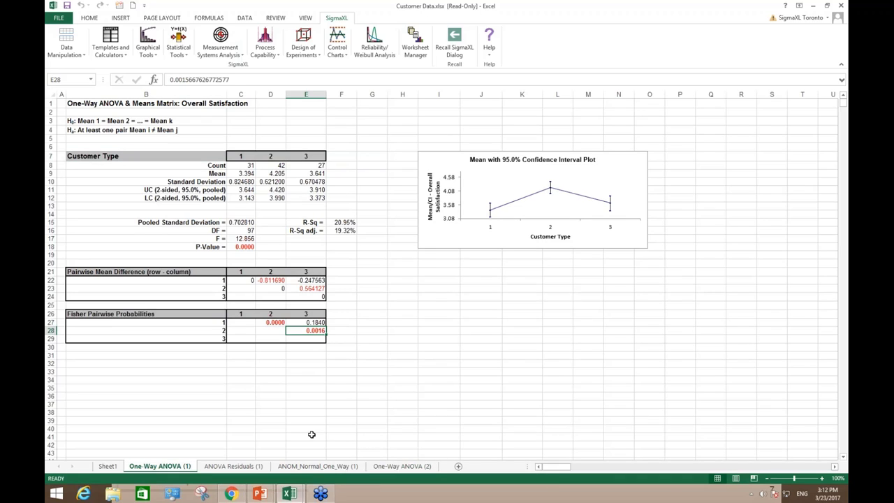
click(405, 465)
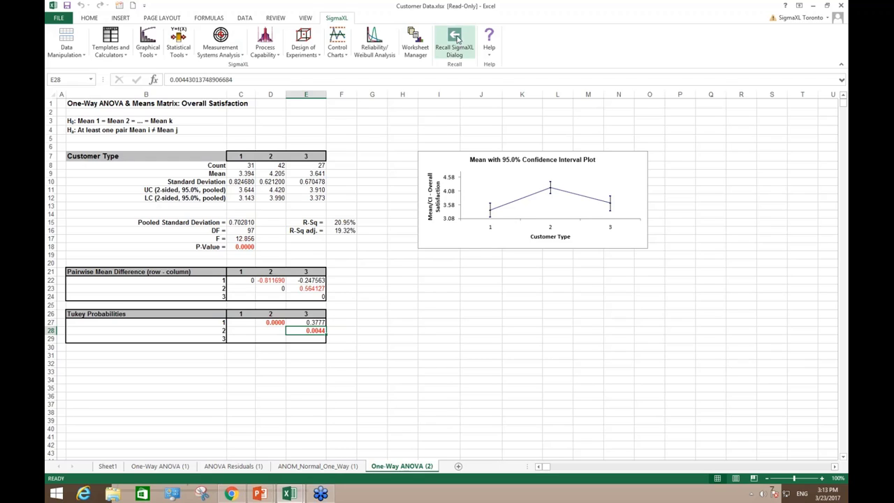
- Recall the ANOVA setup and rerun it with the Dunnett method, using customer type 2 as the control group
click(454, 42)
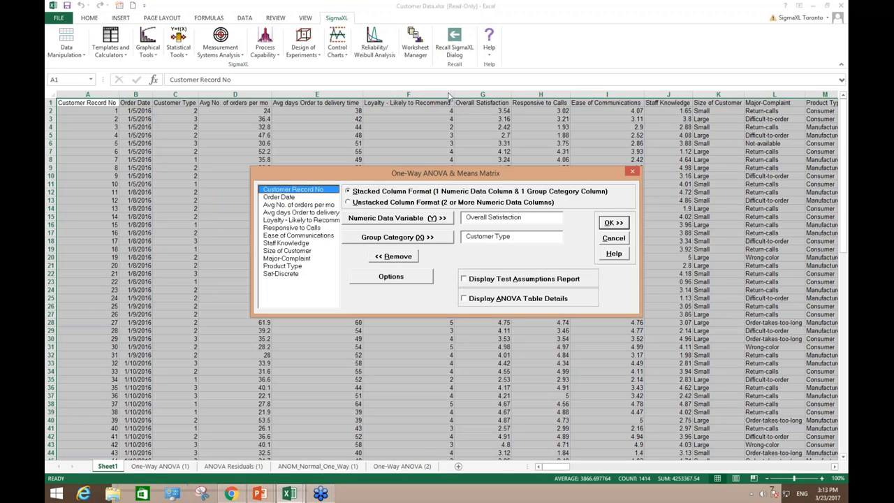
click(411, 287)
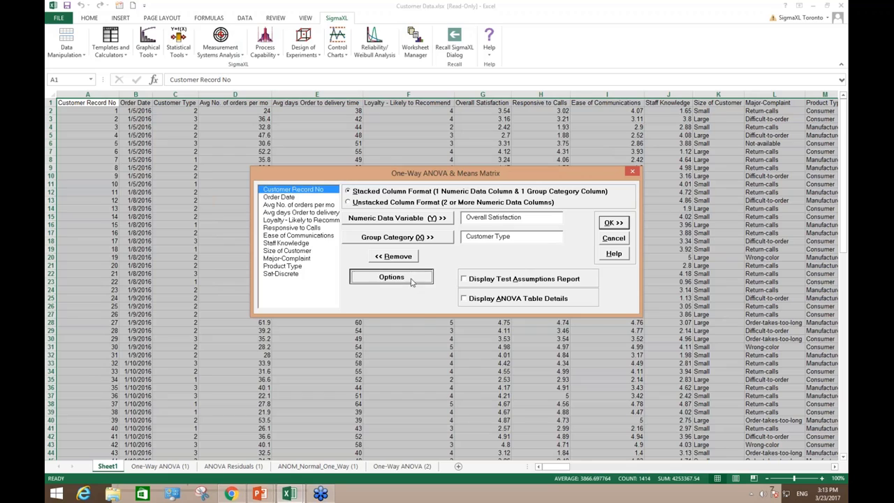
click(367, 360)
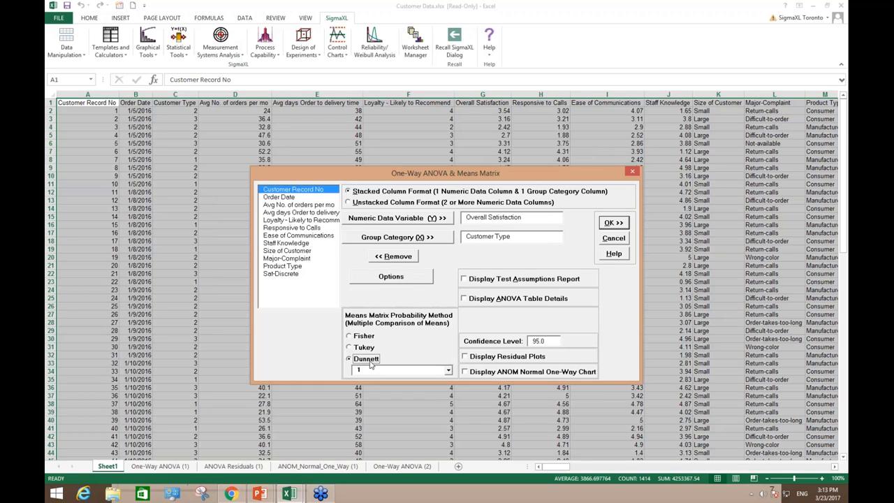
click(448, 371)
click(405, 386)
click(613, 222)
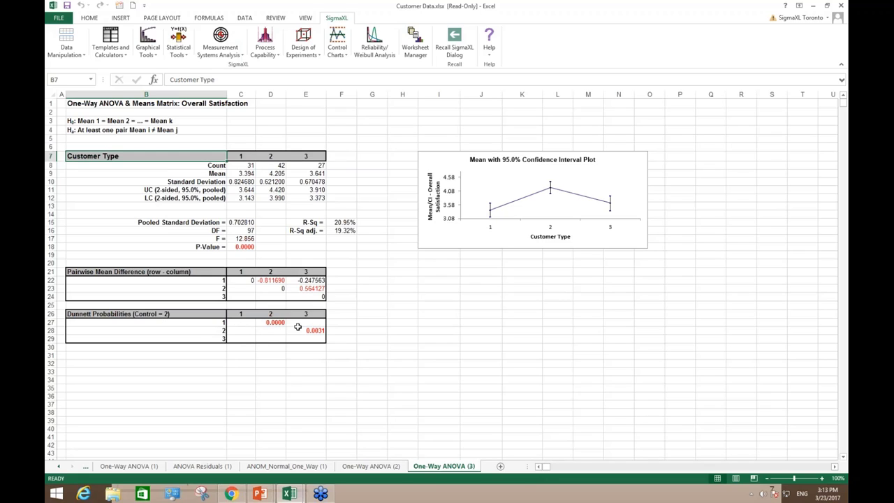
- Check the type 1 versus 3 mean difference in the Dunnett results and review the Fisher, Tukey and Dunnett result sheets
click(311, 280)
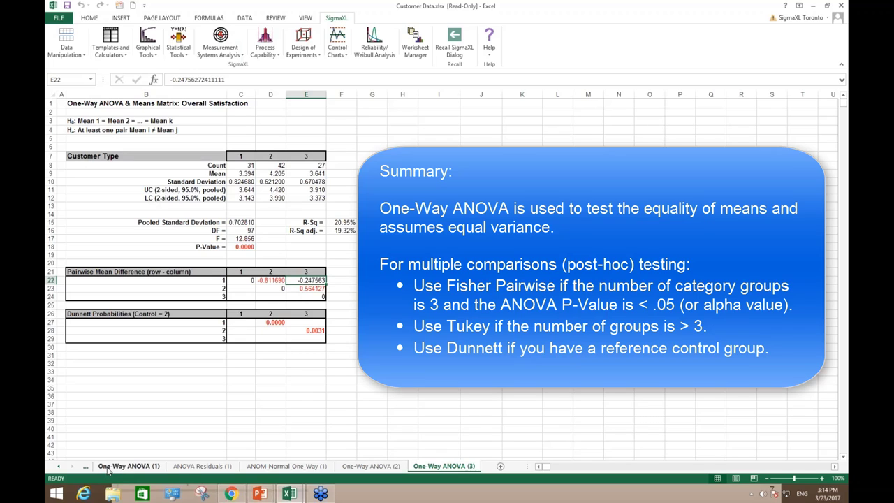
click(128, 466)
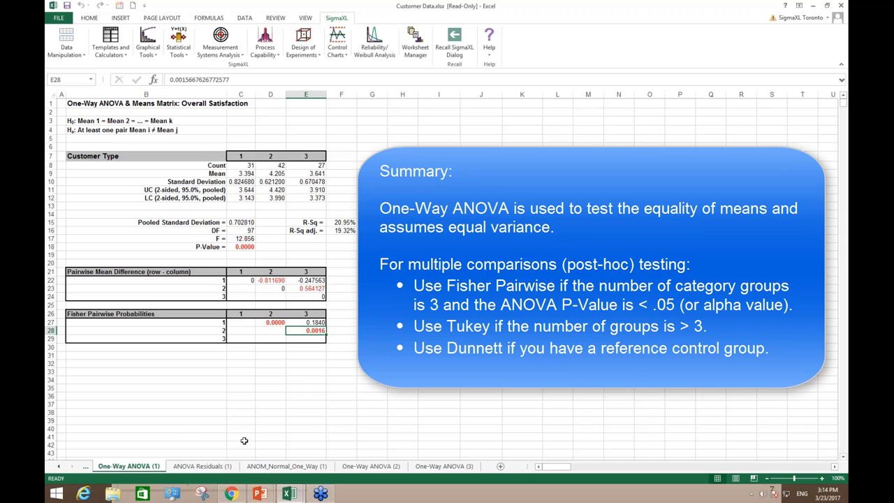
click(371, 463)
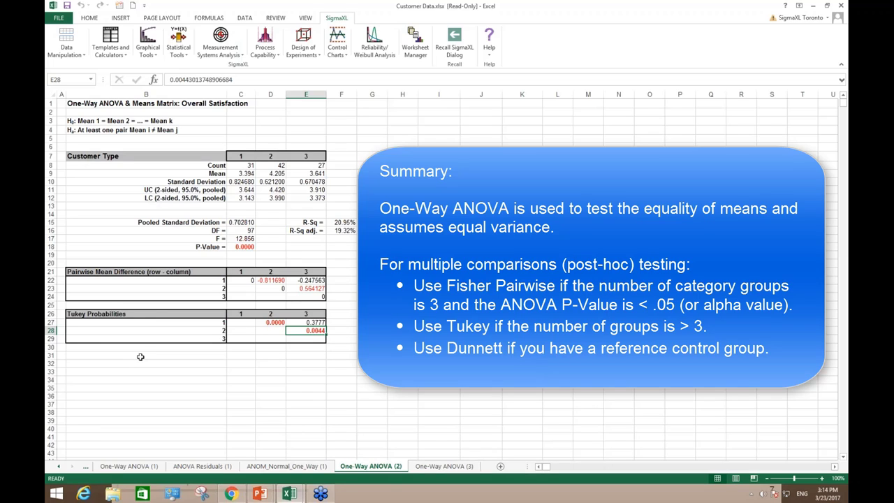
click(448, 469)
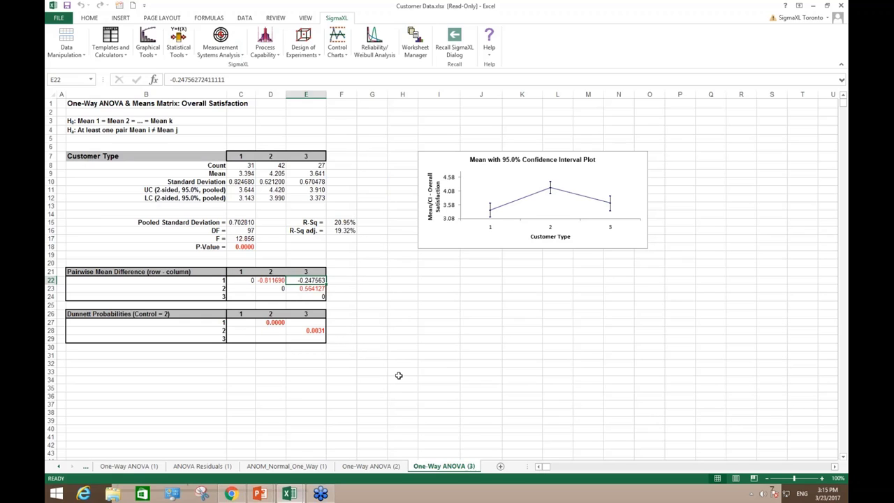
- Examine the ANOVA residual plots and each customer type's mean against the decision limits in the ANOM chart
click(204, 467)
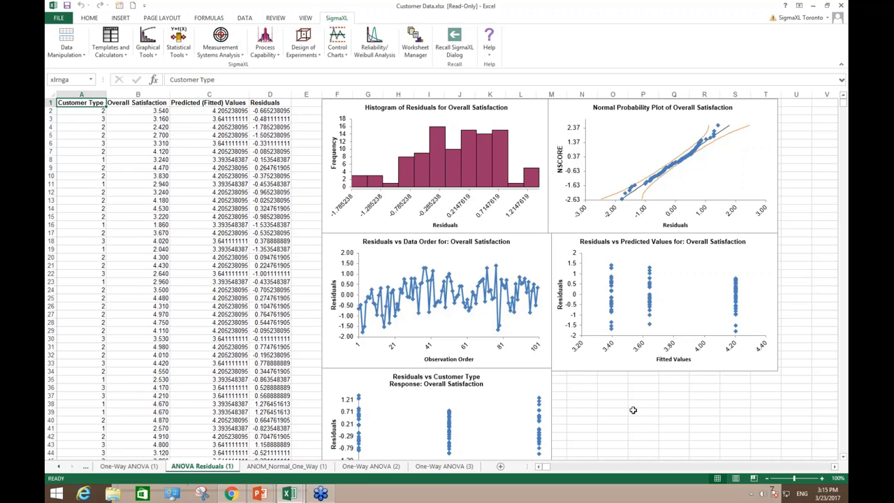
click(300, 466)
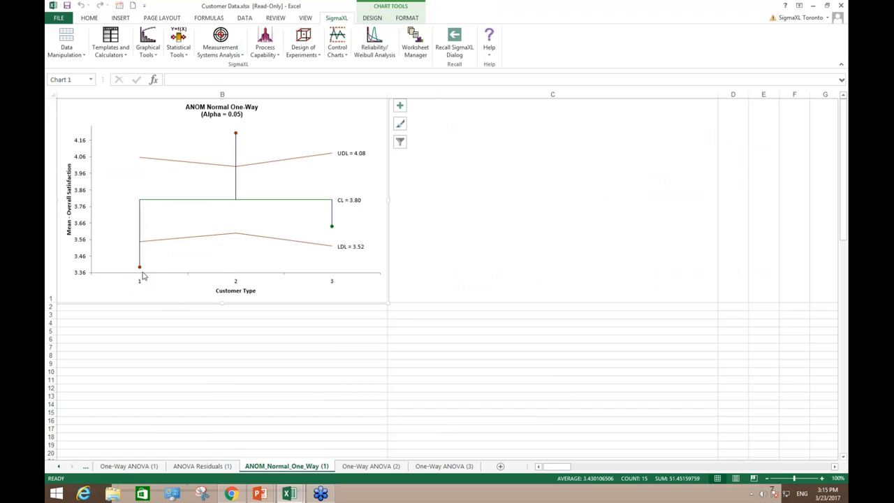
mouse_move(140, 270)
mouse_move(241, 137)
mouse_move(332, 227)
- Switch to the running PowerPoint slide show and advance to the Bartlett's Test for Equal Variance slide
key(alt+Tab)
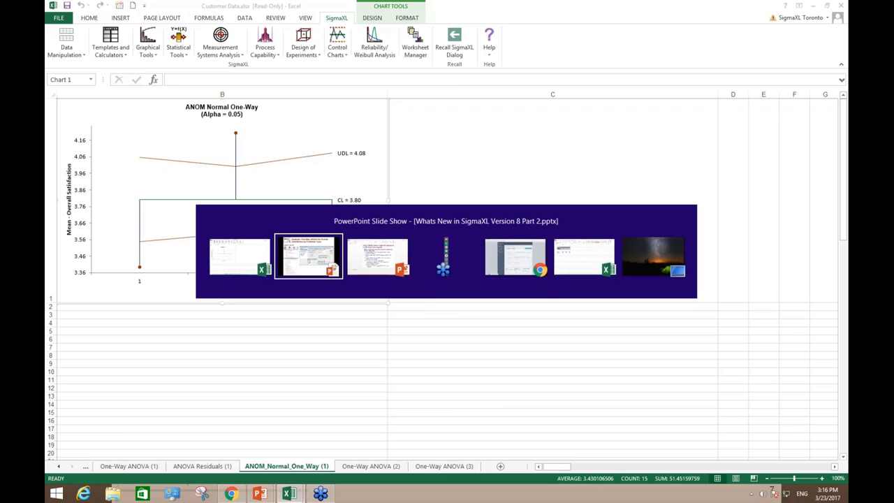
key(alt+Tab)
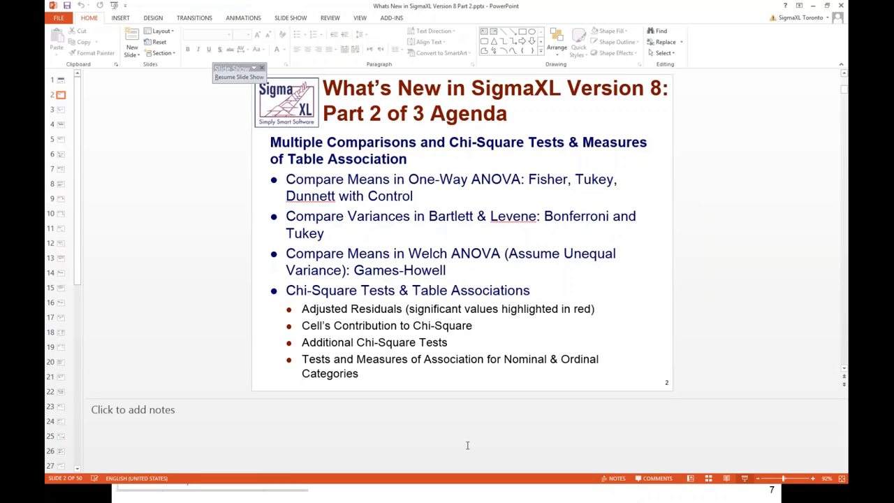
key(alt+Tab)
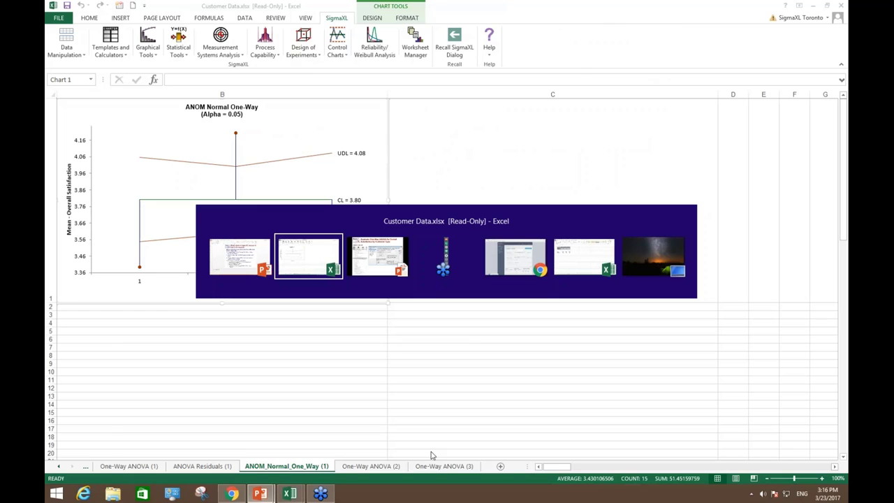
key(alt+Tab)
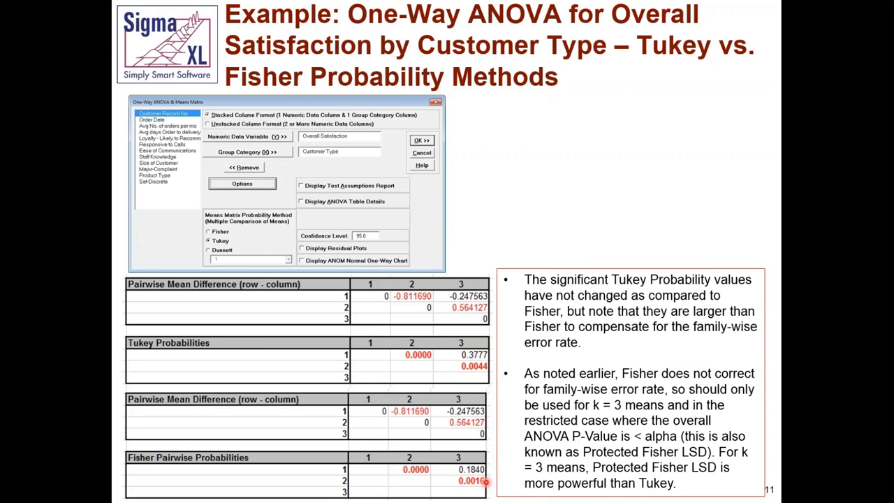
key(Right)
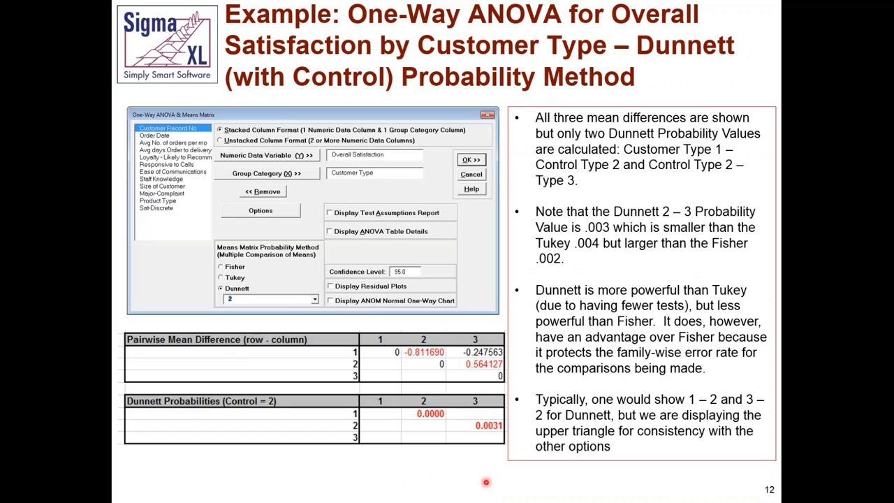
key(Right)
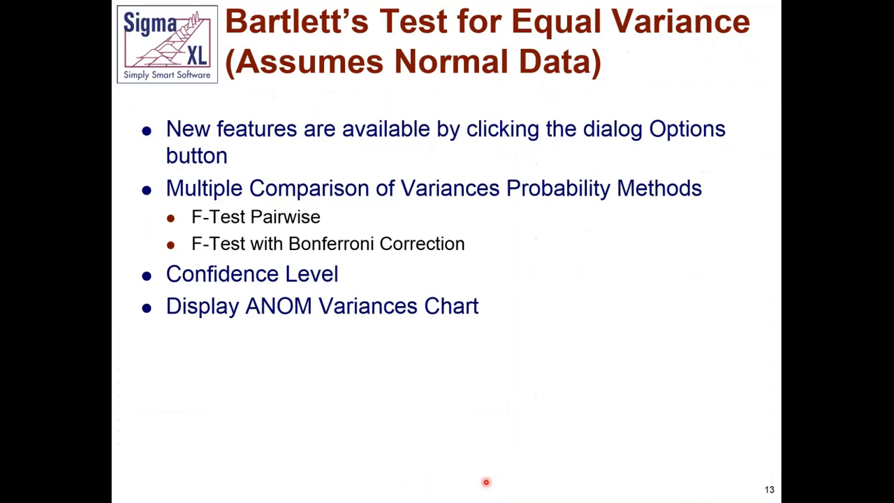